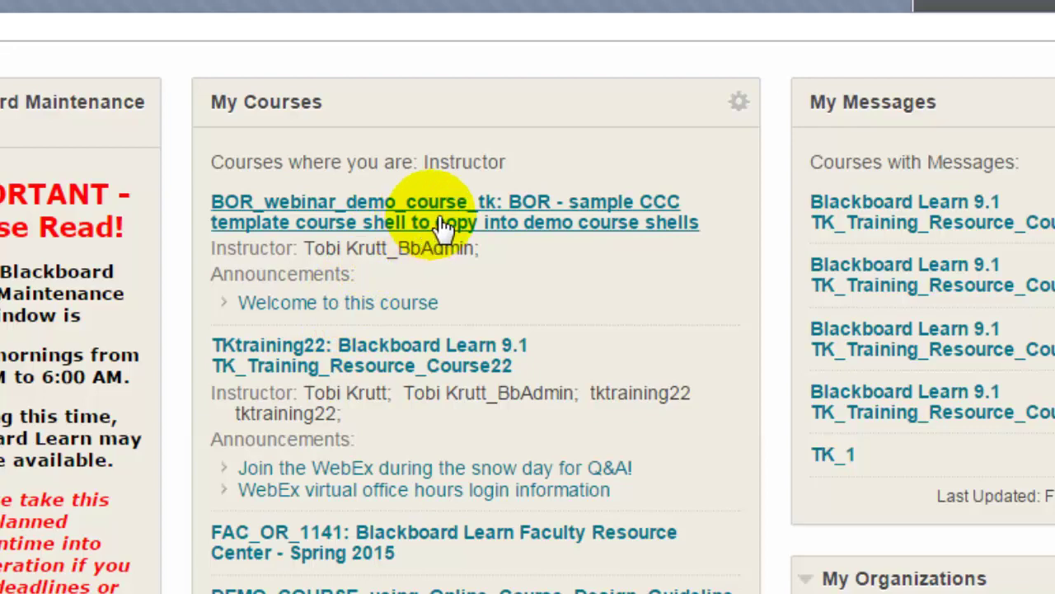
- Open the BOR_webinar_demo_course_tk course from My Courses to reach its Announcements page
{"action": "left_click", "coordinate": [430, 219]}
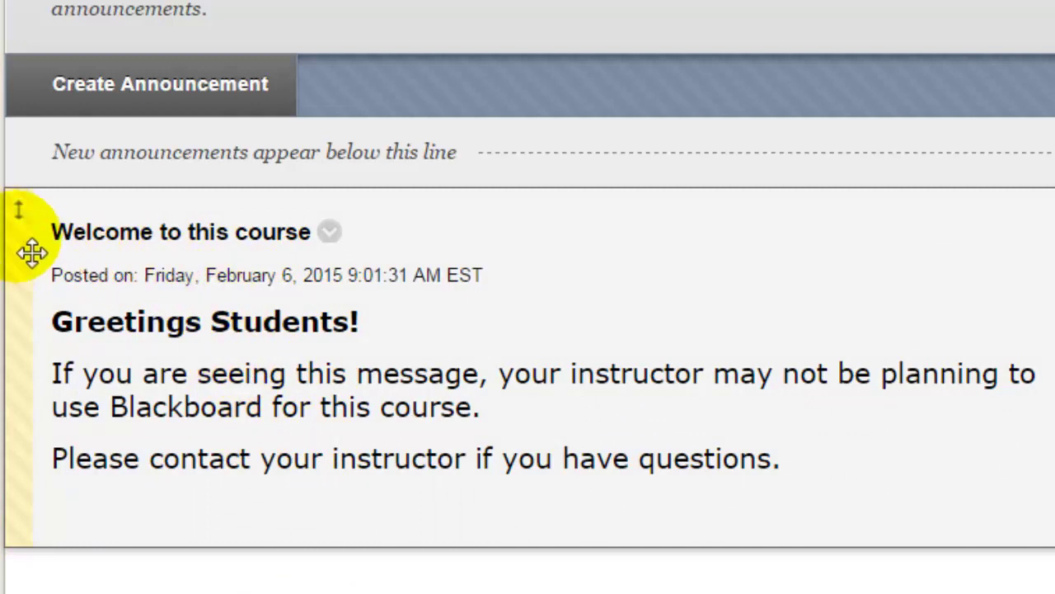
- Delete the default 'Welcome to this course' announcement and confirm the deletion
{"action": "left_click", "coordinate": [330, 233]}
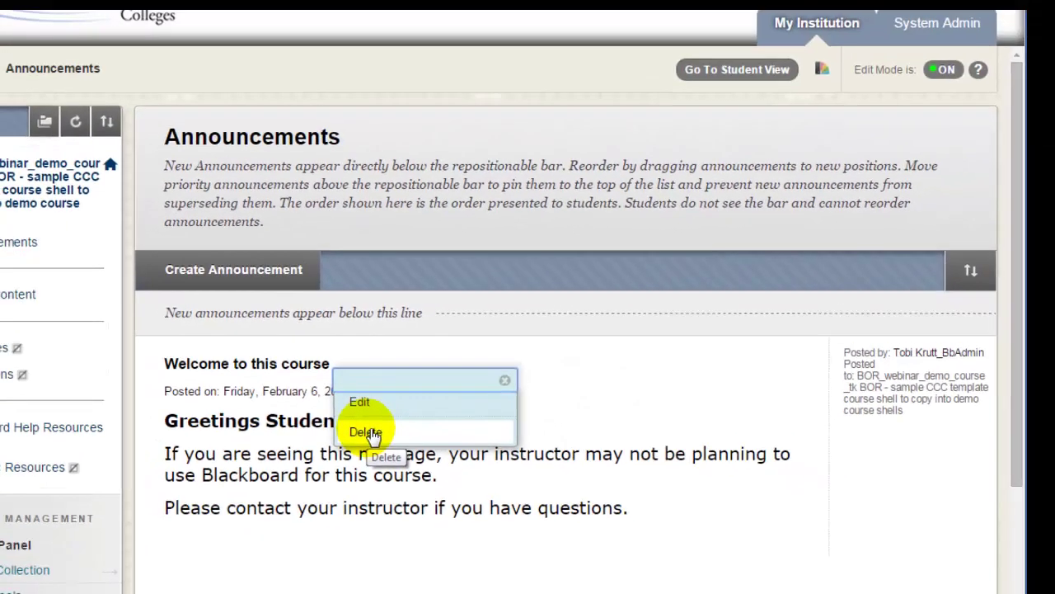
{"action": "left_click", "coordinate": [367, 432]}
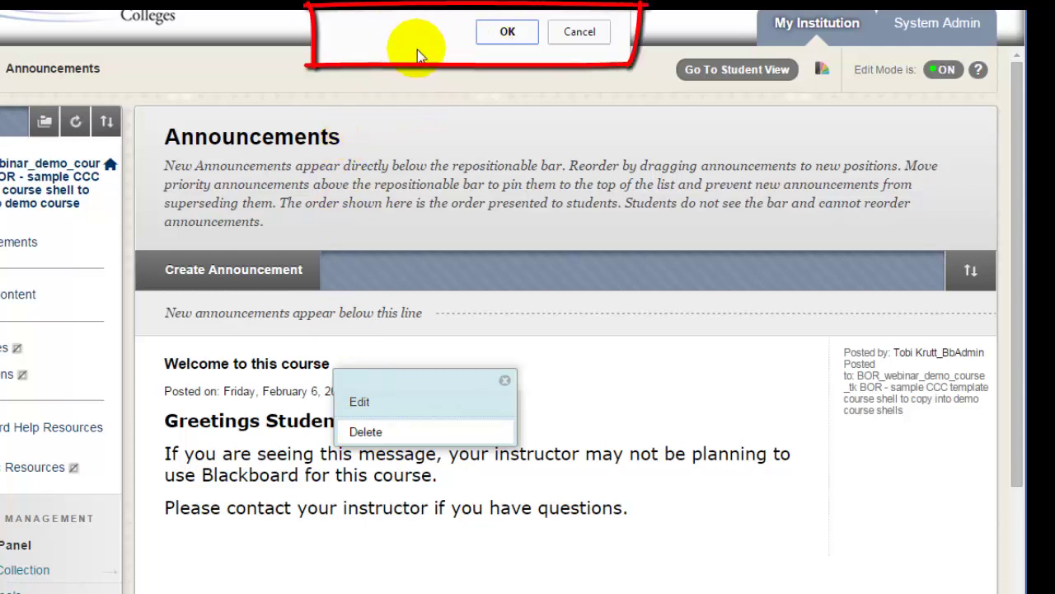
{"action": "left_click", "coordinate": [508, 32]}
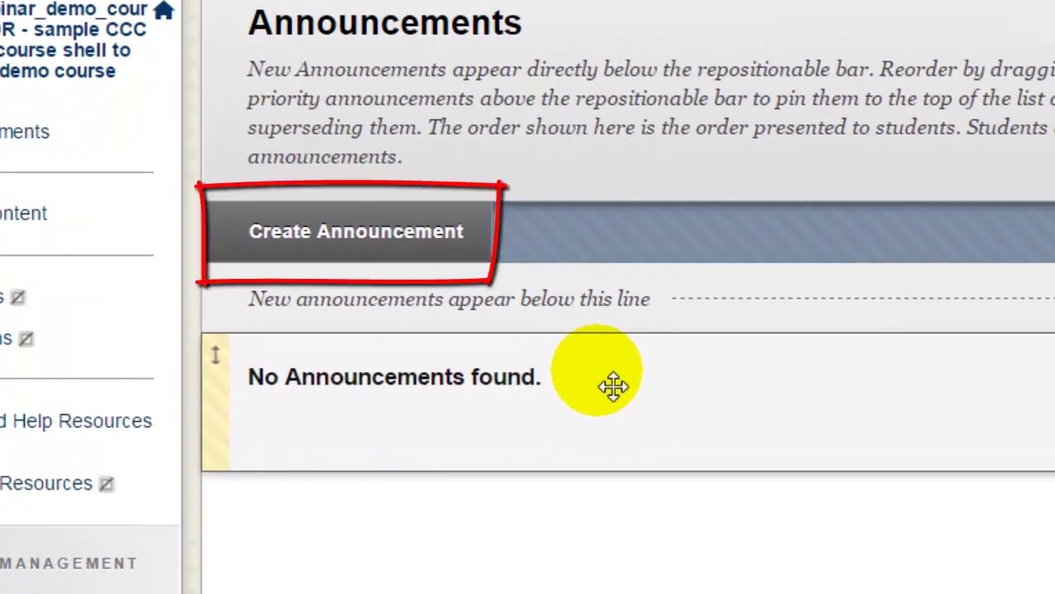
- Create a new announcement with the subject 'What to do this week to make up for the snow day!'
{"action": "left_click", "coordinate": [363, 239]}
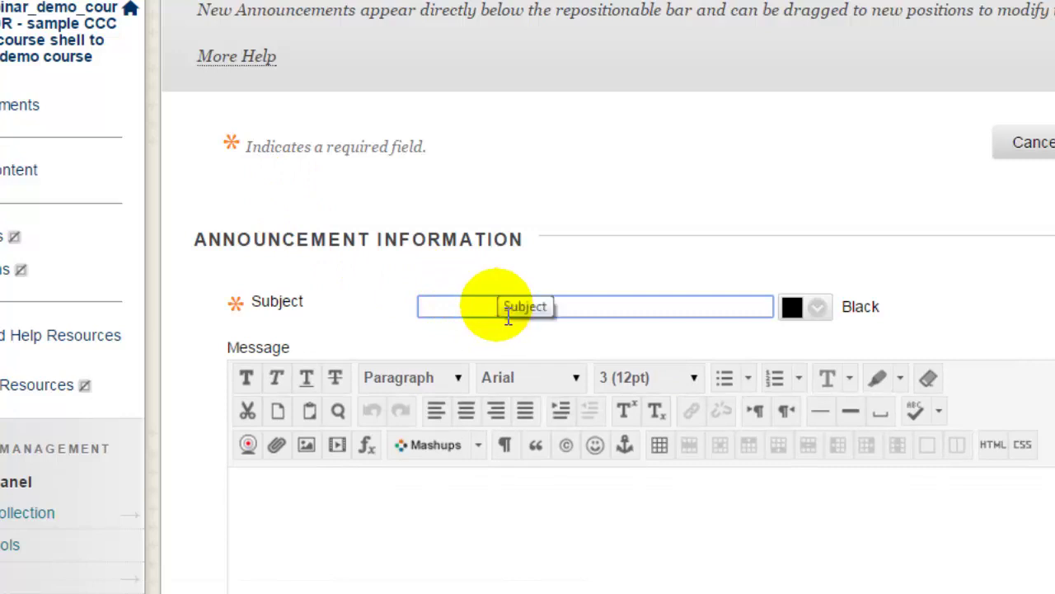
{"action": "type", "text": "What to do this week to make up for the snow day!"}
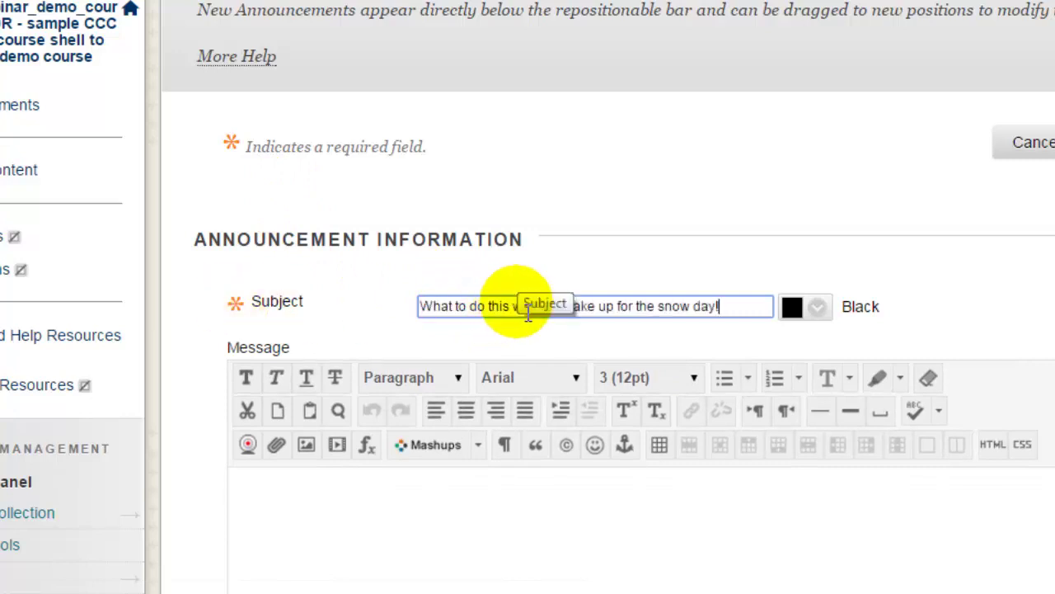
{"action": "left_click", "coordinate": [361, 522]}
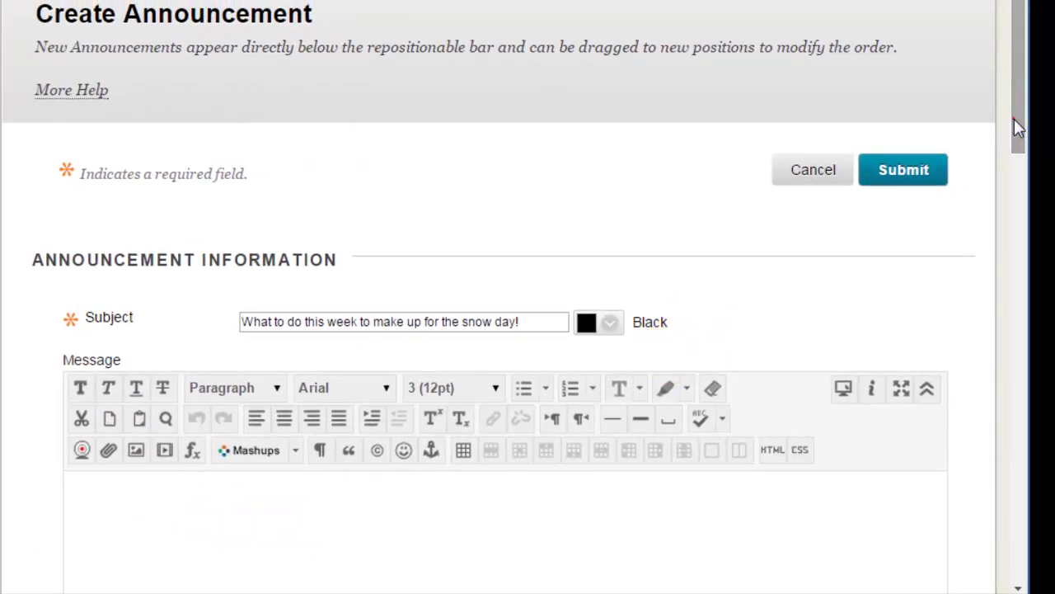
- Enlarge the Message editor by dragging its resize corner down, keeping the full formatting toolbar visible
{"action": "left_click_drag", "start_coordinate": [1014, 119], "coordinate": [1013, 278]}
{"action": "scroll", "coordinate": [952, 361], "scroll_direction": "down", "scroll_amount": 5}
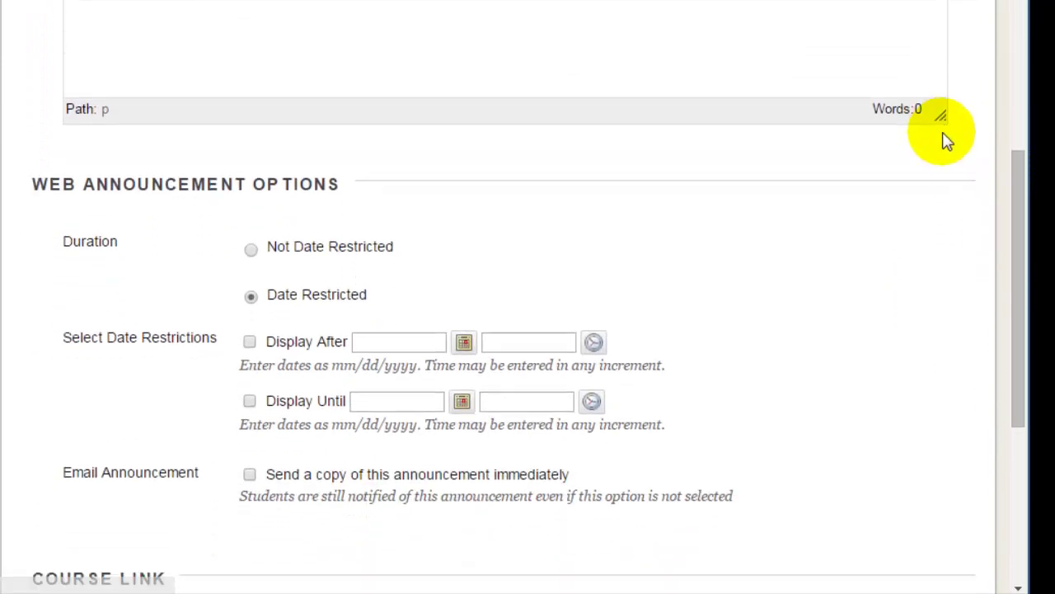
{"action": "left_click_drag", "start_coordinate": [1008, 236], "coordinate": [1021, 119]}
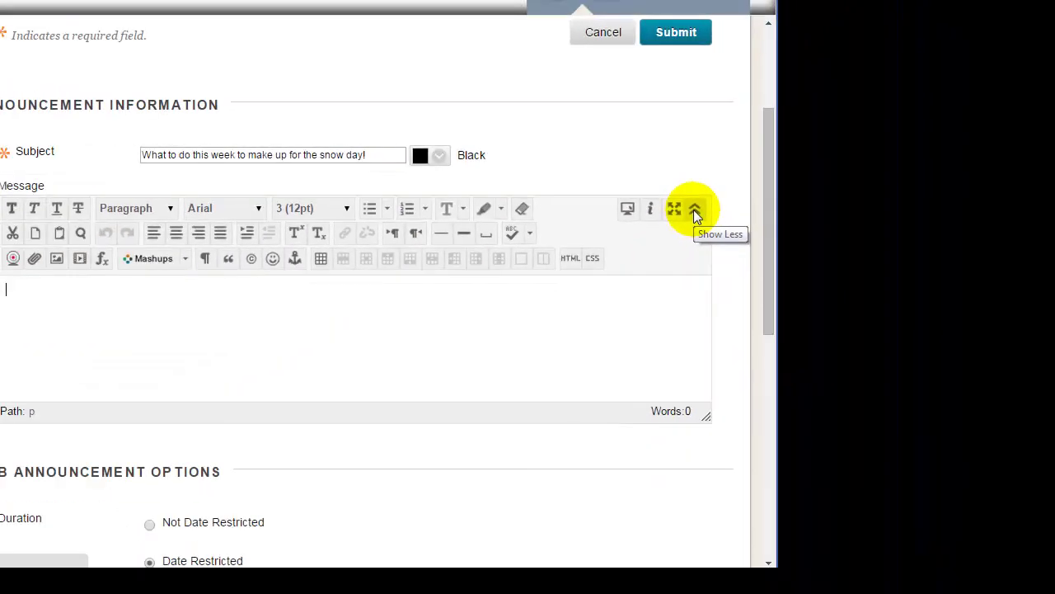
{"action": "left_click", "coordinate": [780, 324]}
{"action": "left_click", "coordinate": [695, 211]}
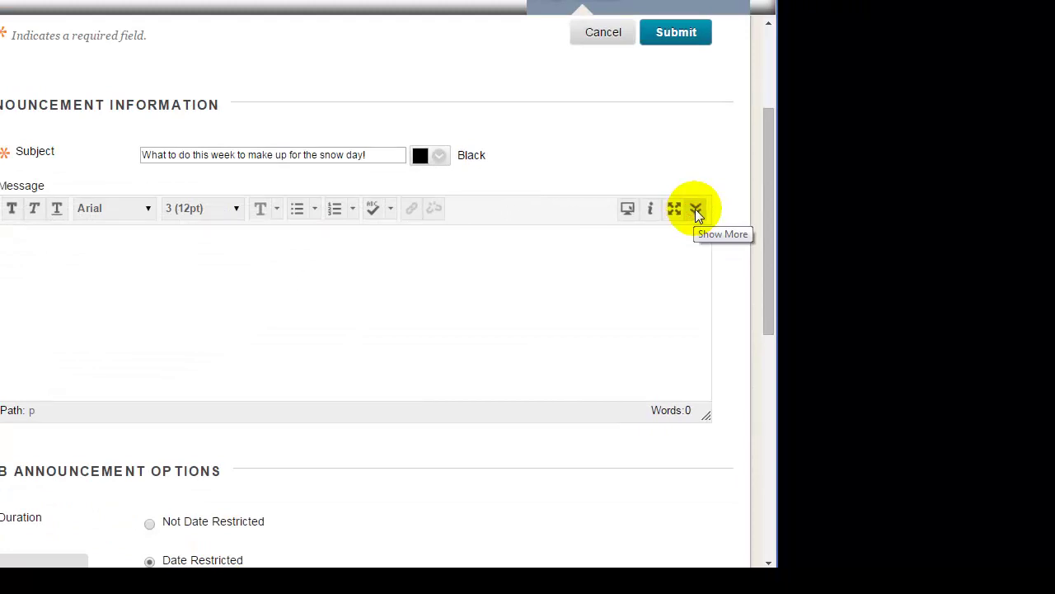
{"action": "left_click", "coordinate": [695, 209]}
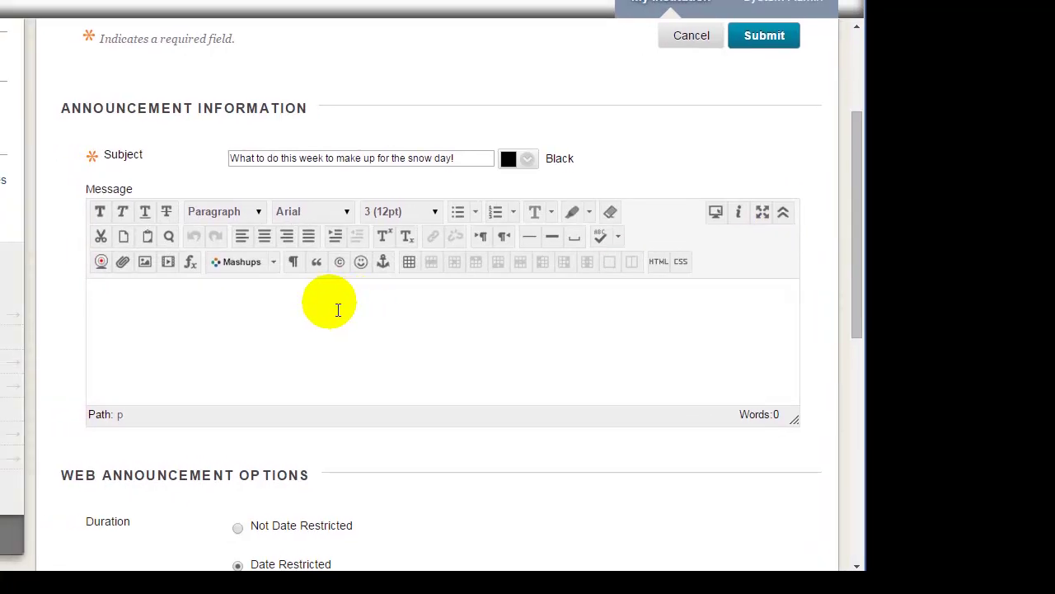
{"action": "left_click", "coordinate": [288, 312]}
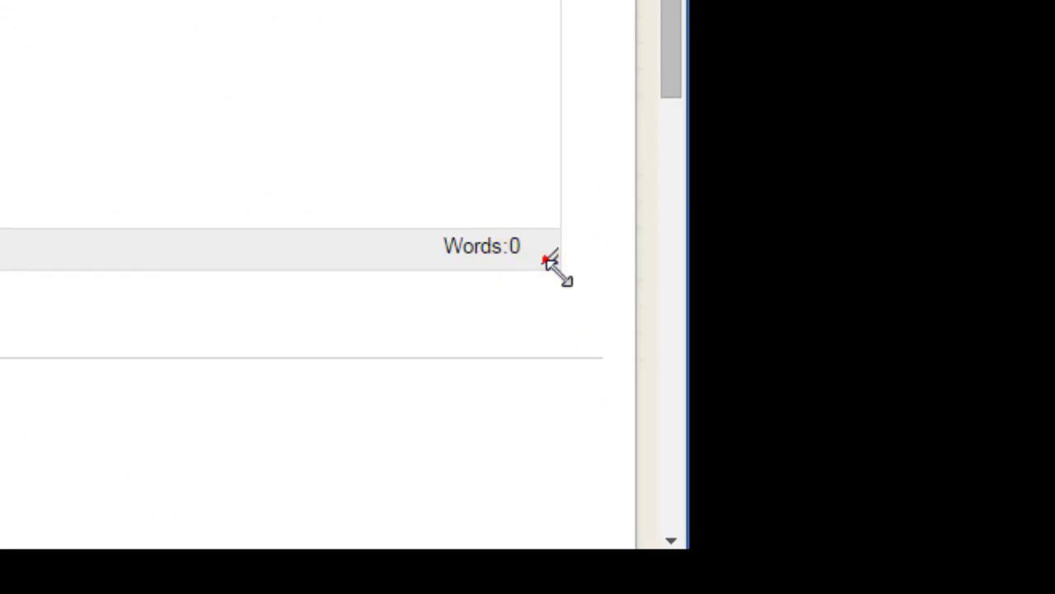
{"action": "left_click_drag", "start_coordinate": [556, 268], "coordinate": [551, 371]}
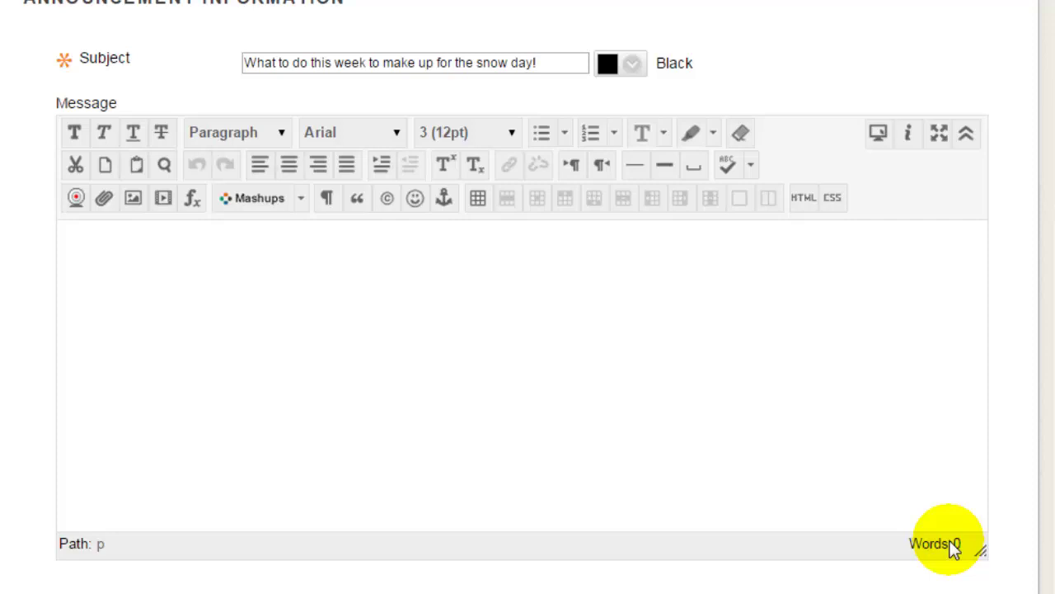
{"action": "left_click_drag", "start_coordinate": [952, 546], "coordinate": [952, 540]}
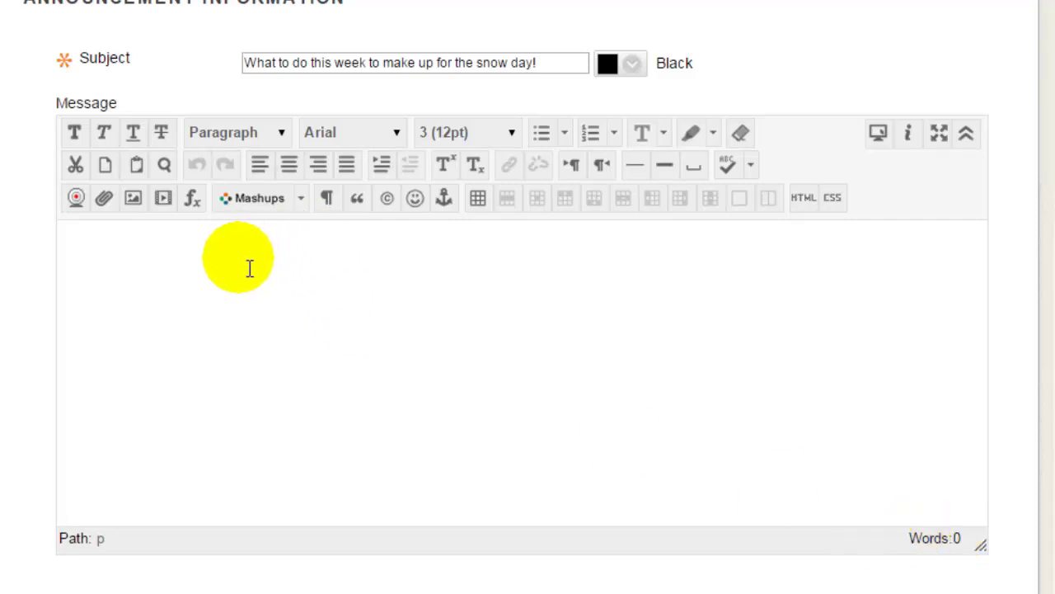
- Paste the snow-day message: greeting, review the PowerPoint lecture and Case Study, and sign-off
{"action": "type", "text": "Greetings students! Since we are missing class this week, please click on the Course Content button on the menu, then review the PowerPoint lecture and the Case Study you will find there. We will review them at our next class meeting. See you next week! Professor Smith"}
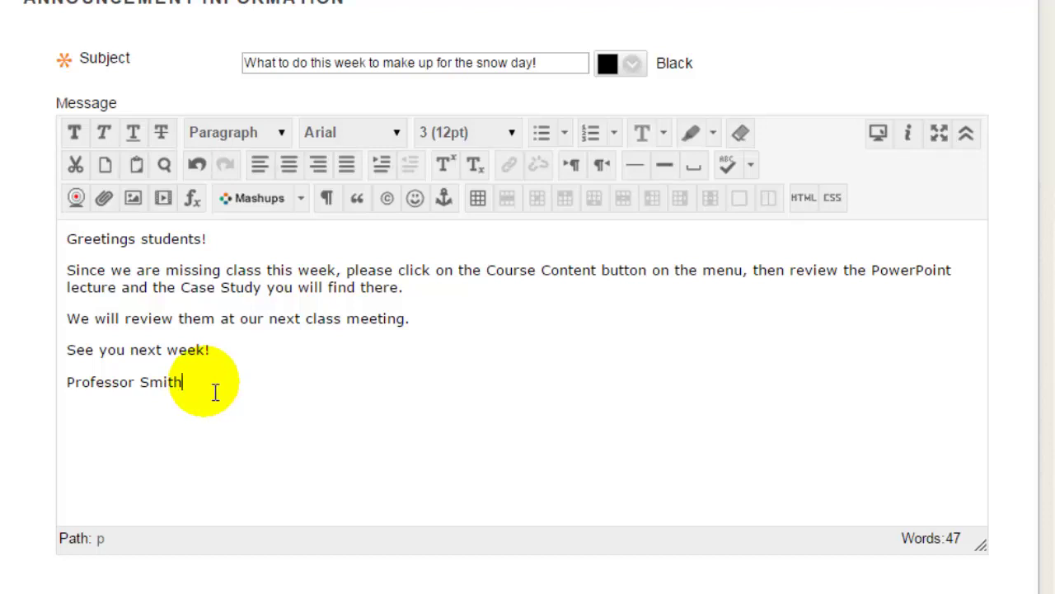
- Set the entire message text to font size 4 (14pt)
{"action": "left_click_drag", "start_coordinate": [205, 382], "coordinate": [66, 242]}
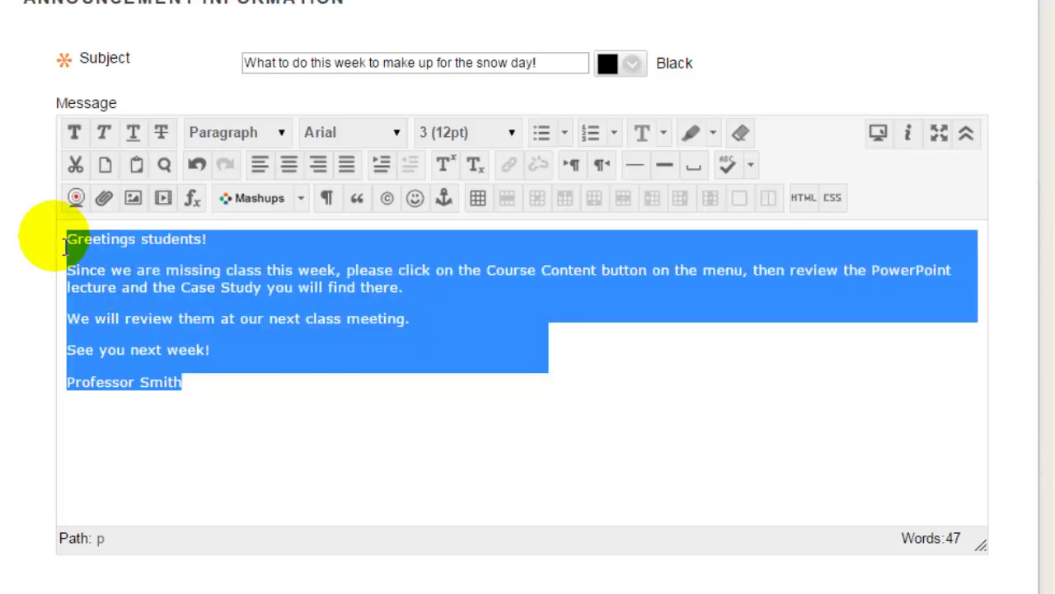
{"action": "left_click", "coordinate": [510, 133]}
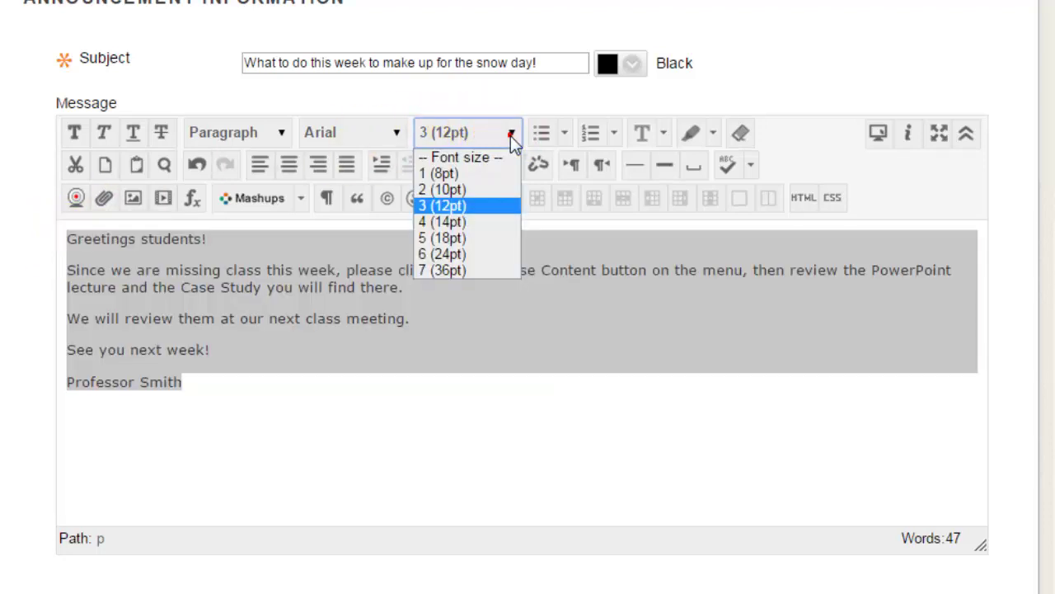
{"action": "left_click", "coordinate": [463, 221]}
{"action": "left_click", "coordinate": [404, 340]}
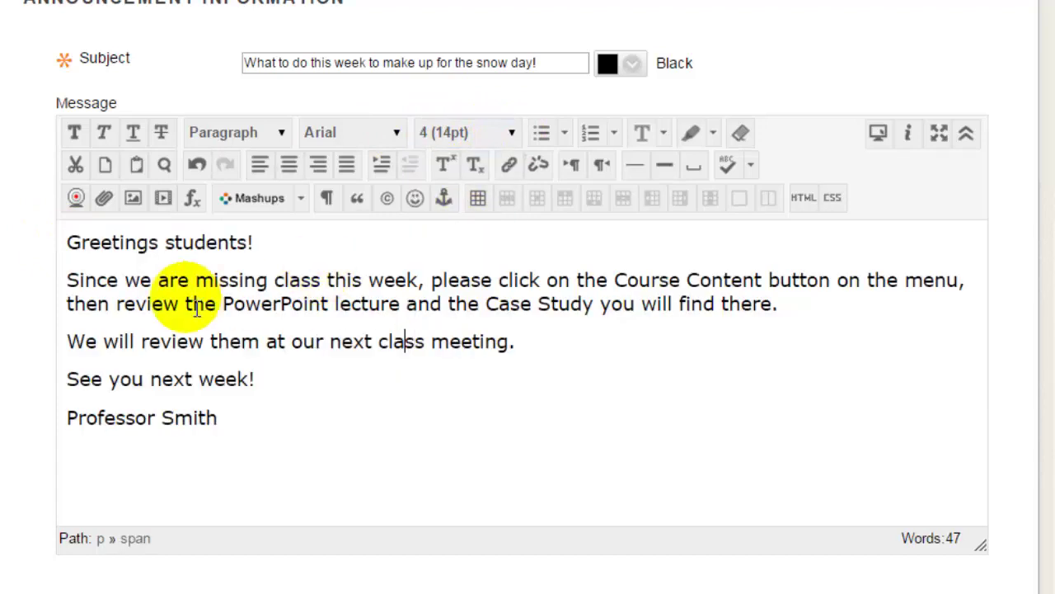
- Make the second paragraph, about missing class and Course Content, bold
{"action": "left_click_drag", "start_coordinate": [56, 280], "coordinate": [822, 311]}
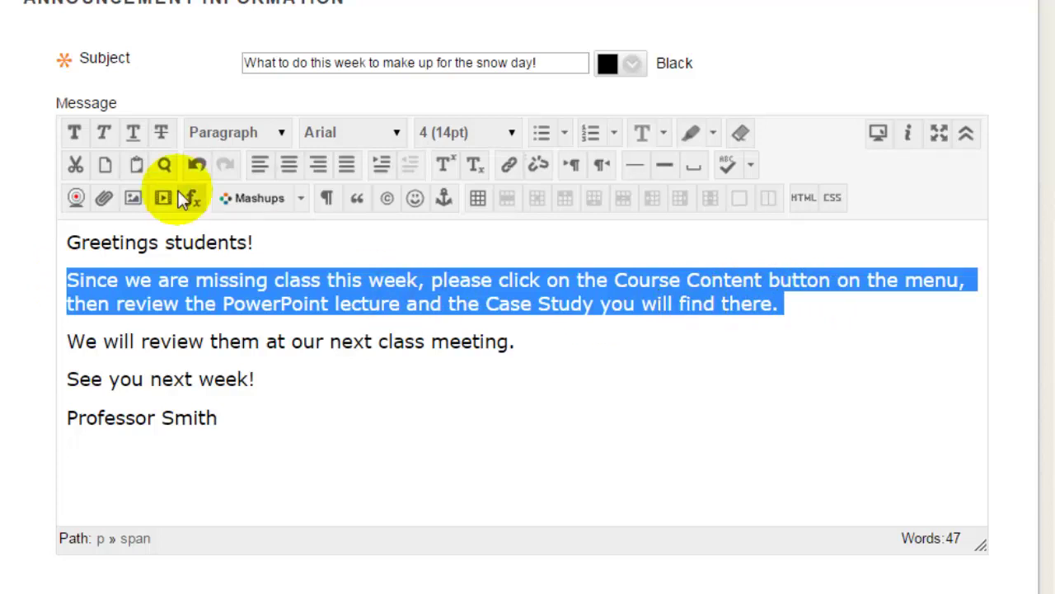
{"action": "left_click", "coordinate": [75, 134]}
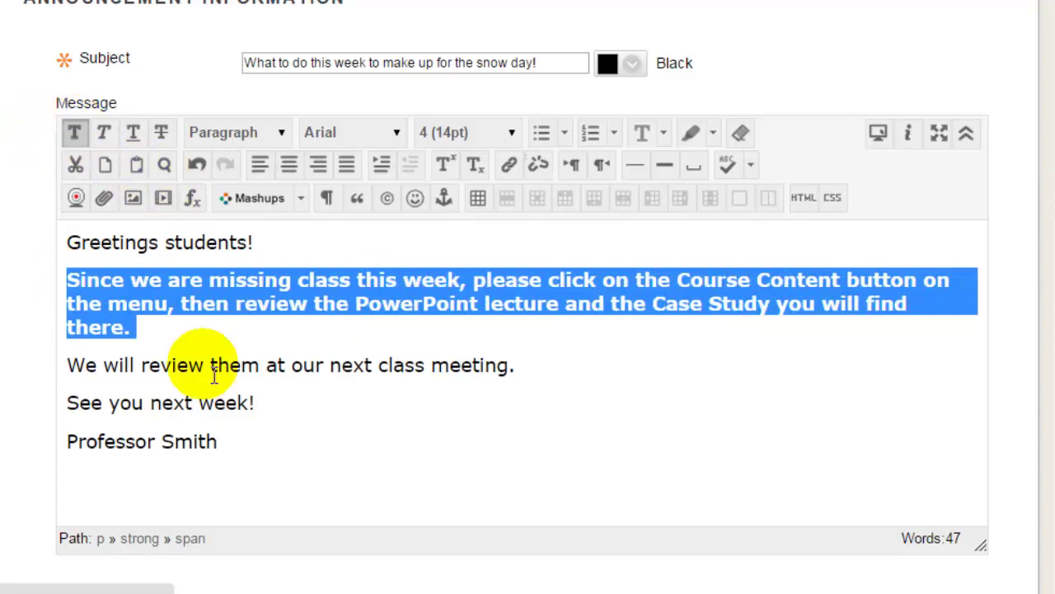
{"action": "left_click", "coordinate": [213, 371]}
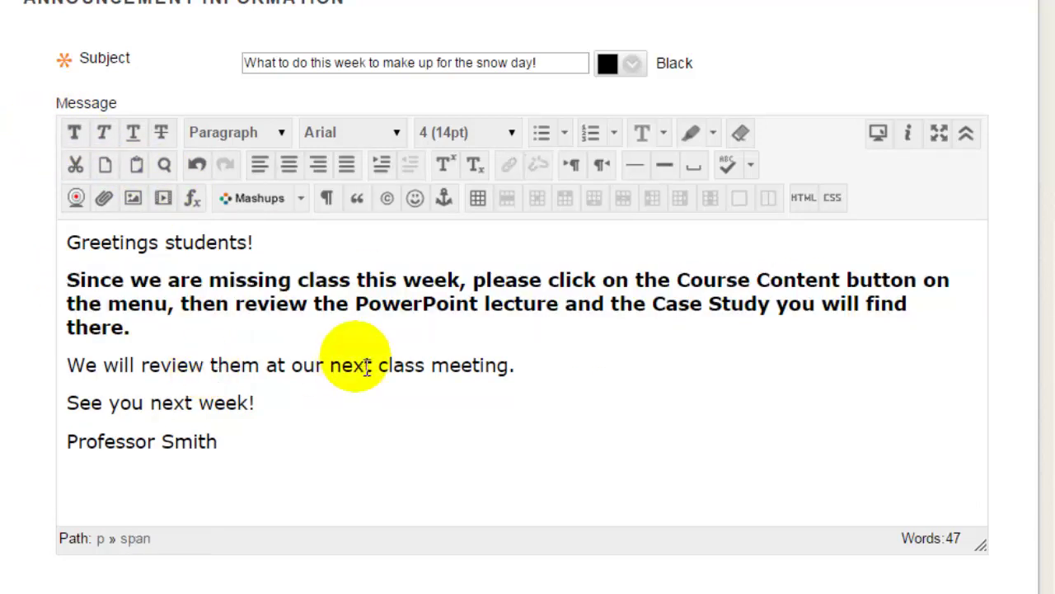
- Submit the announcement as Not Date Restricted, with an immediate email copy sent to students
{"action": "scroll", "coordinate": [1036, 212], "scroll_direction": "down", "scroll_amount": 3}
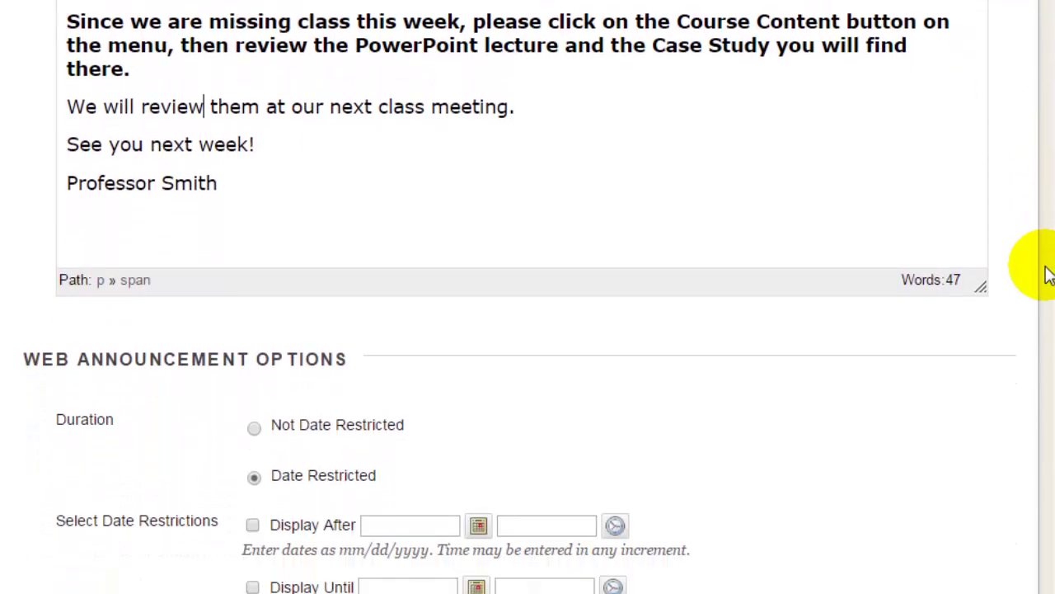
{"action": "scroll", "coordinate": [1044, 275], "scroll_direction": "down", "scroll_amount": 3}
{"action": "left_click", "coordinate": [255, 130]}
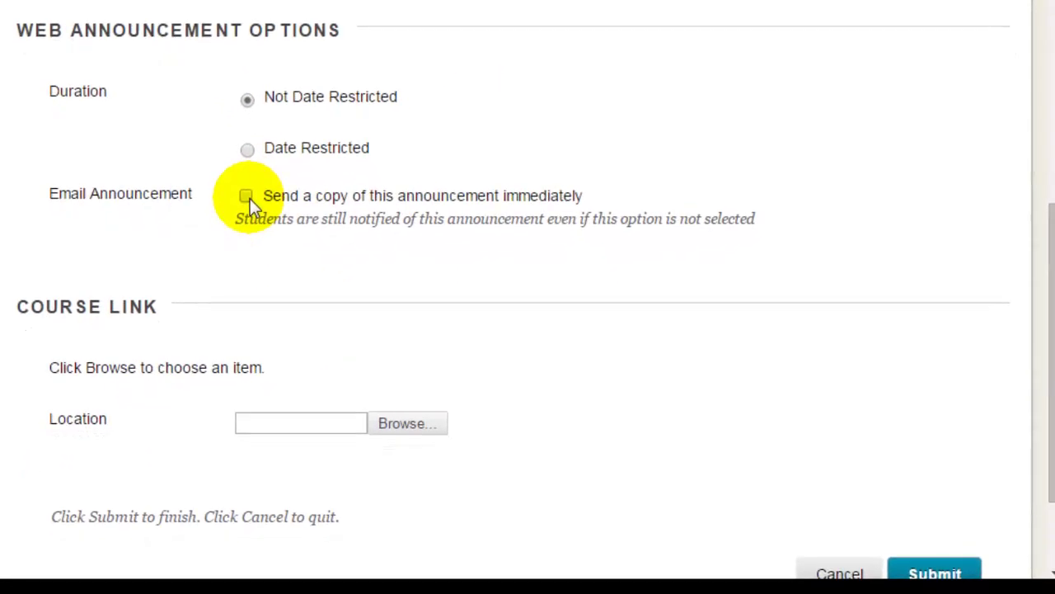
{"action": "left_click", "coordinate": [254, 224]}
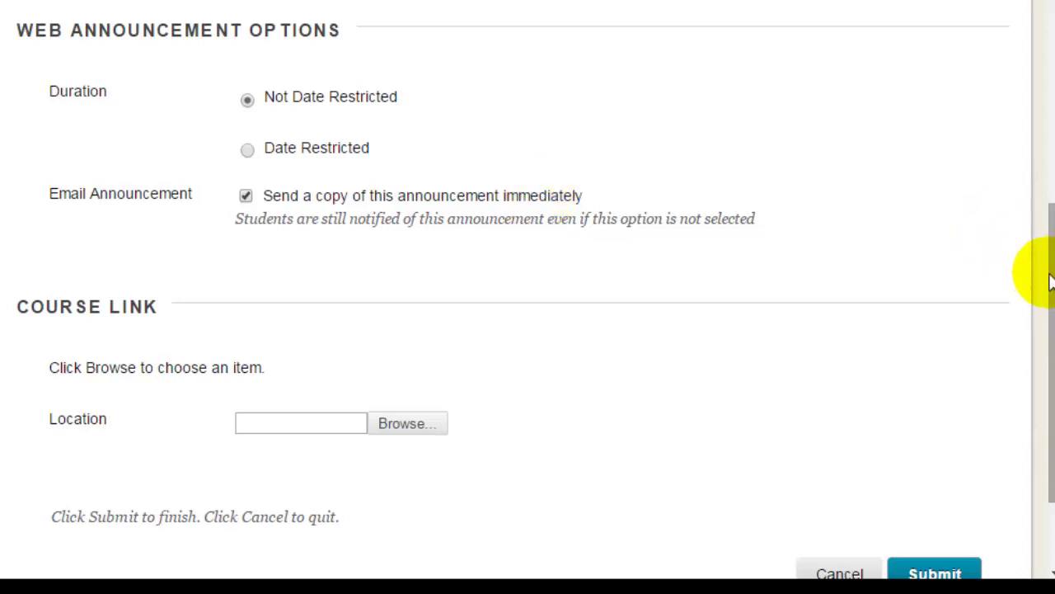
{"action": "scroll", "coordinate": [1044, 278], "scroll_direction": "down", "scroll_amount": 1}
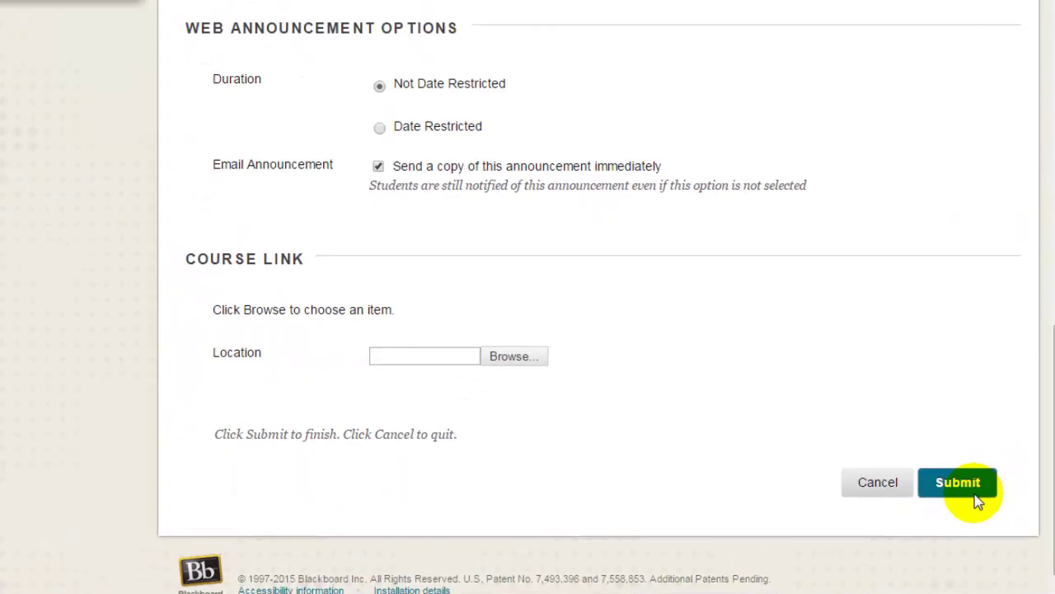
{"action": "left_click", "coordinate": [935, 559]}
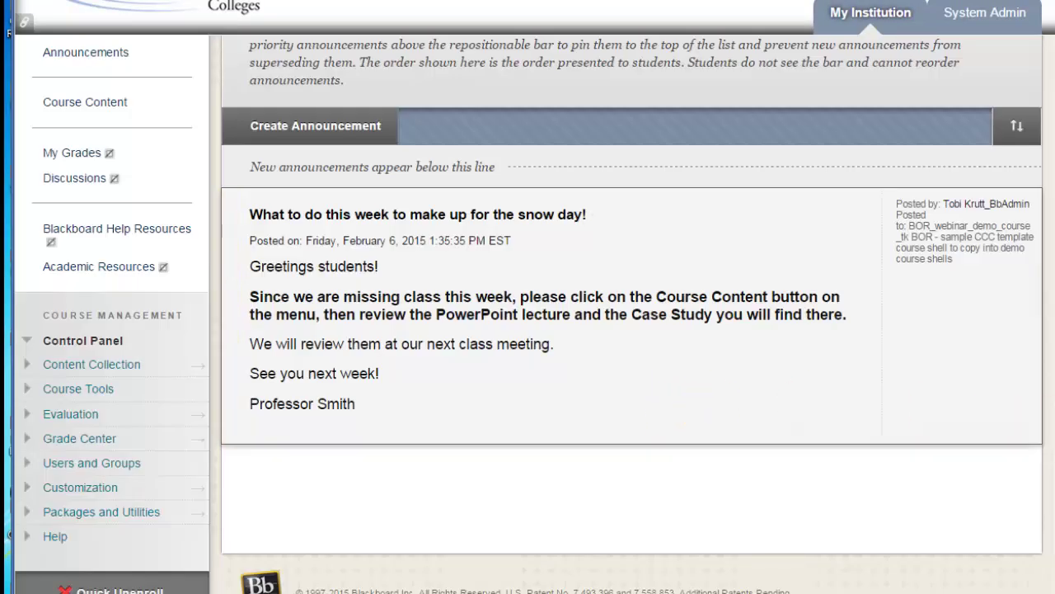